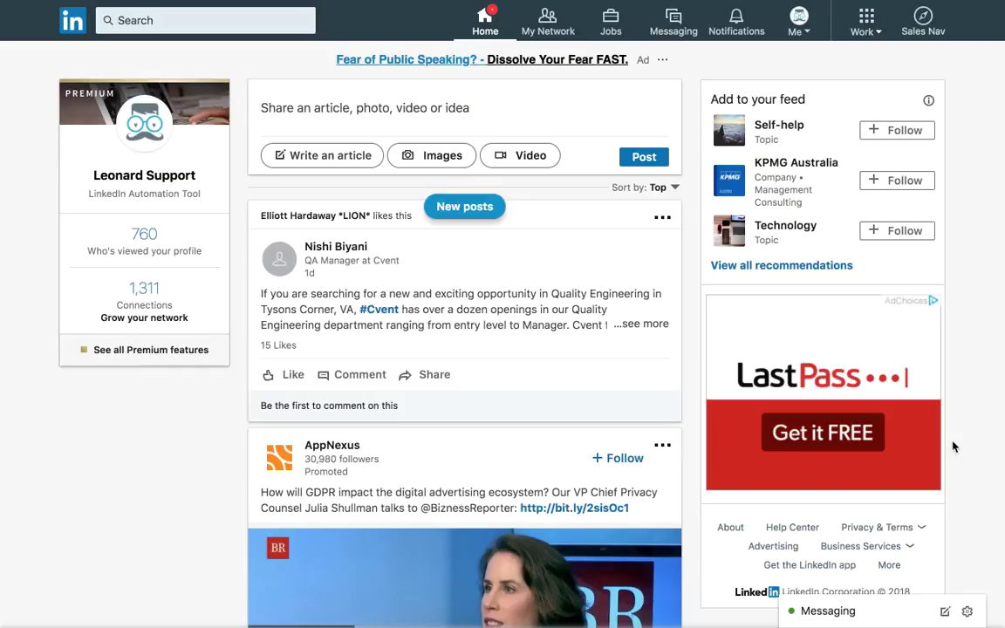
click(337, 251)
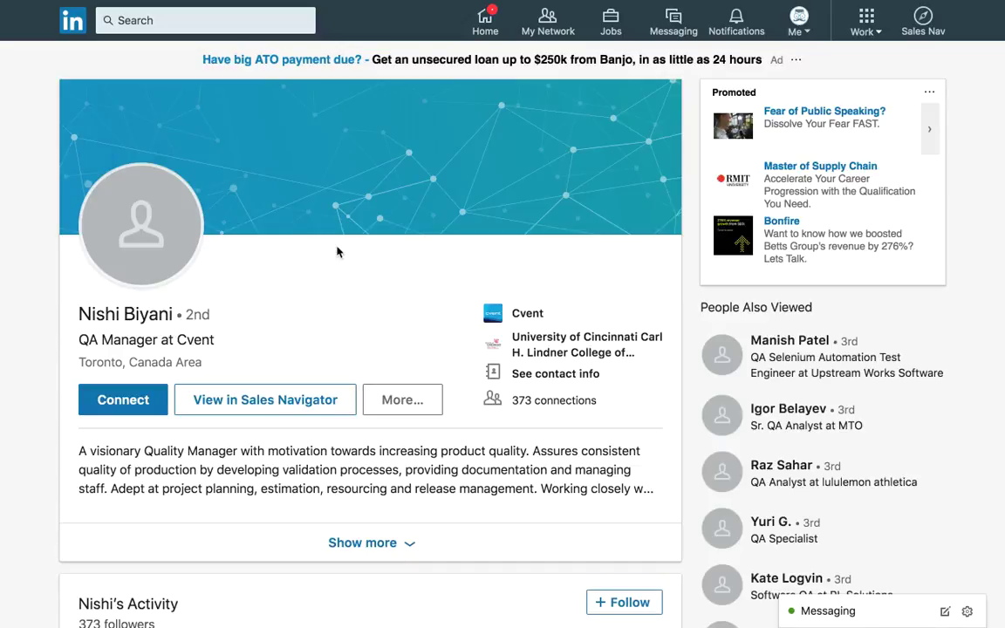
scroll(338, 251, down, 3)
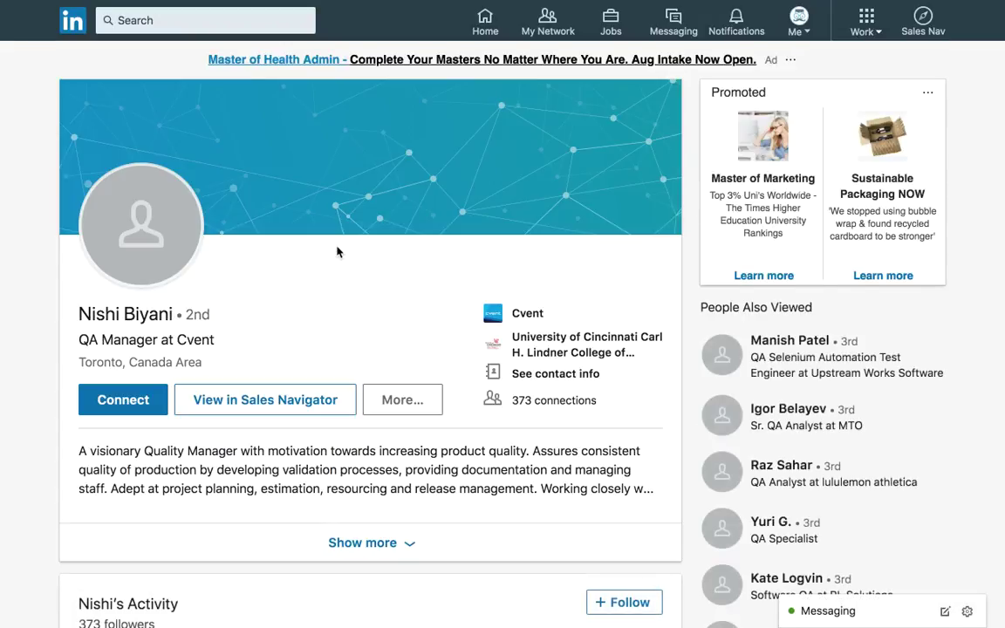
scroll(338, 251, down, 3)
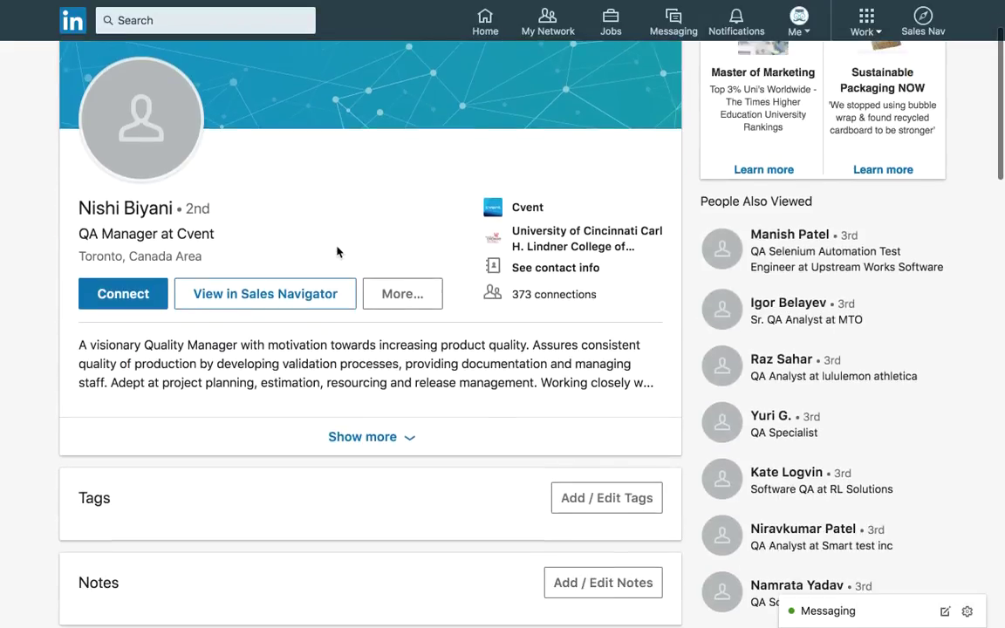
scroll(338, 251, down, 1)
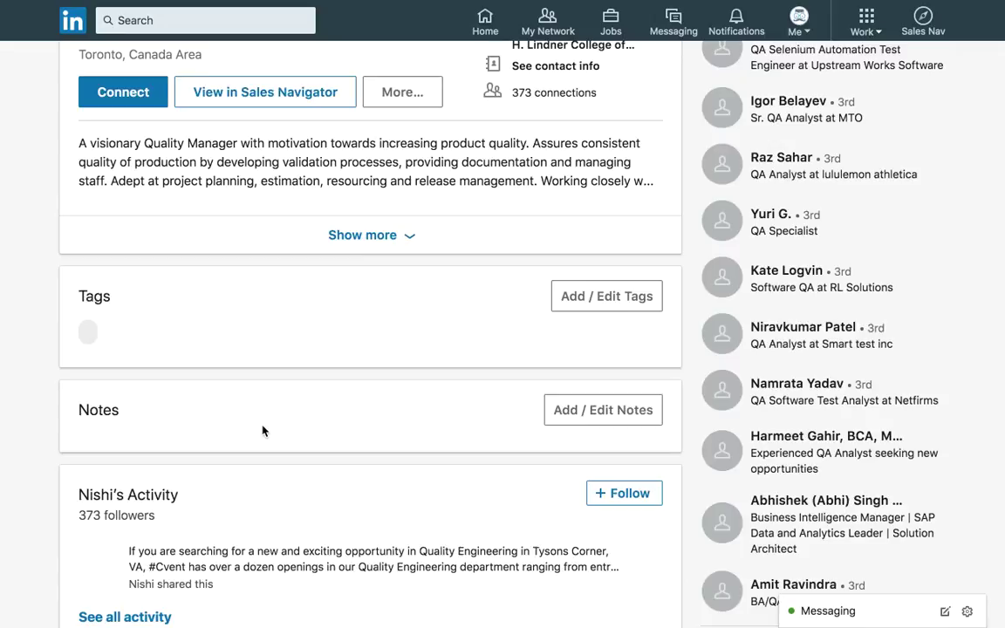
click(598, 306)
click(518, 280)
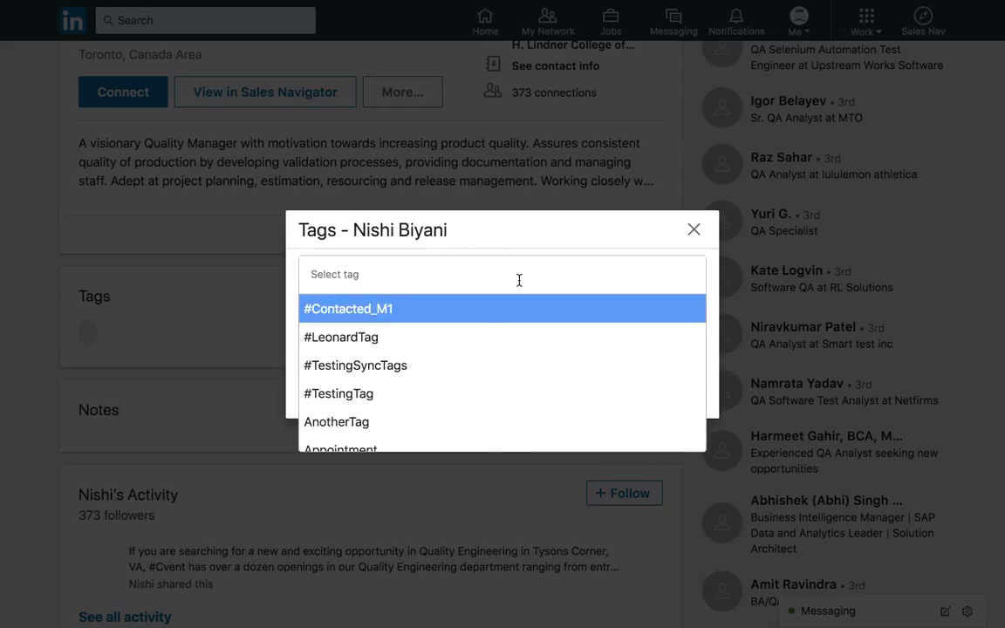
scroll(428, 406, down, 1)
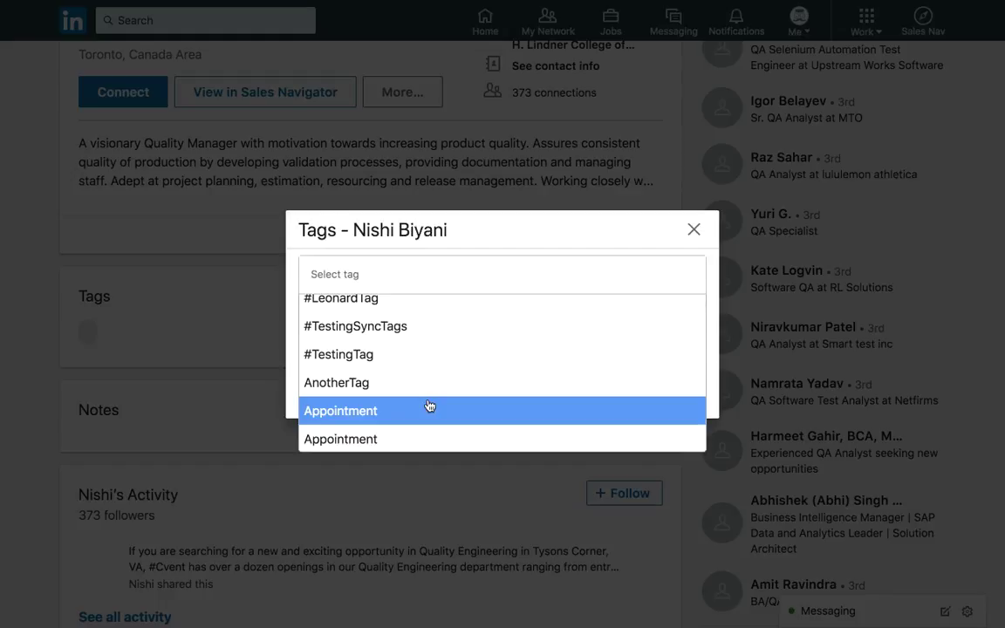
click(429, 406)
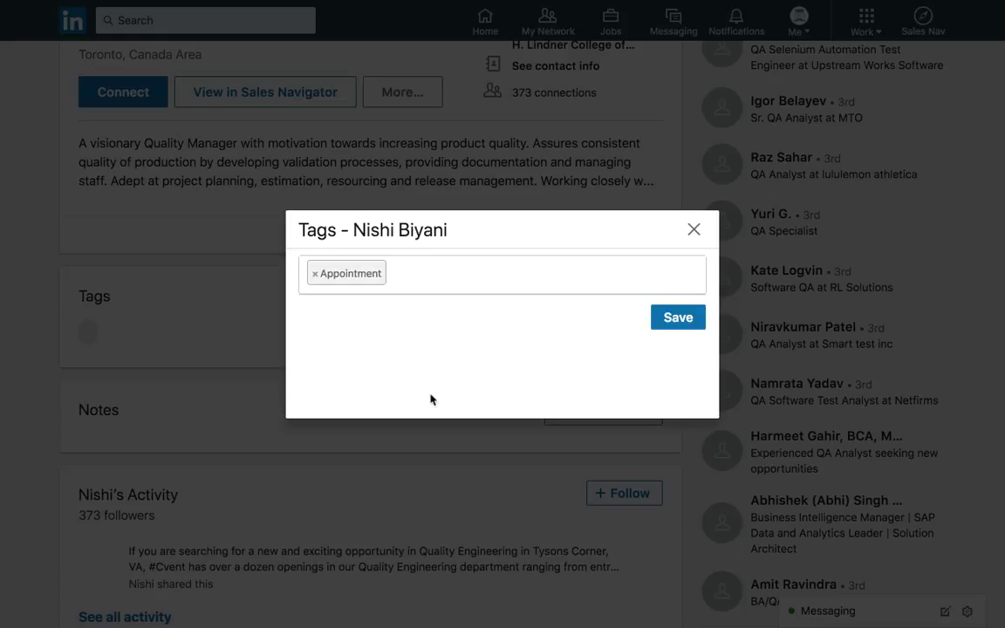
click(685, 319)
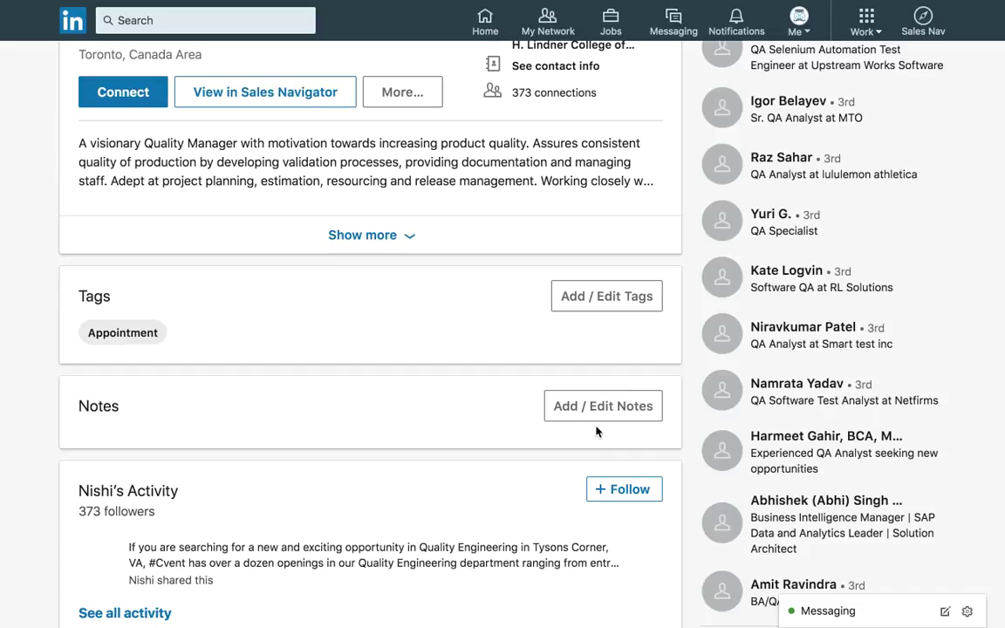
Save the note 'asdfk ;lajdflkj afk; a;d adf;jkadf' on the profile, then return to the profile top
click(601, 413)
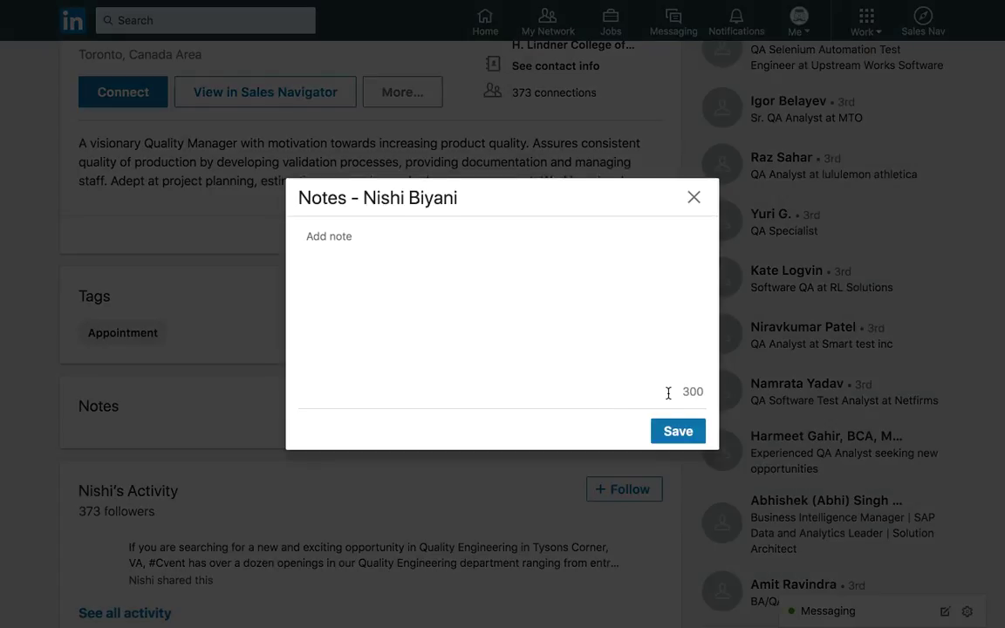
click(594, 352)
text(asdfk ;lajdflk)
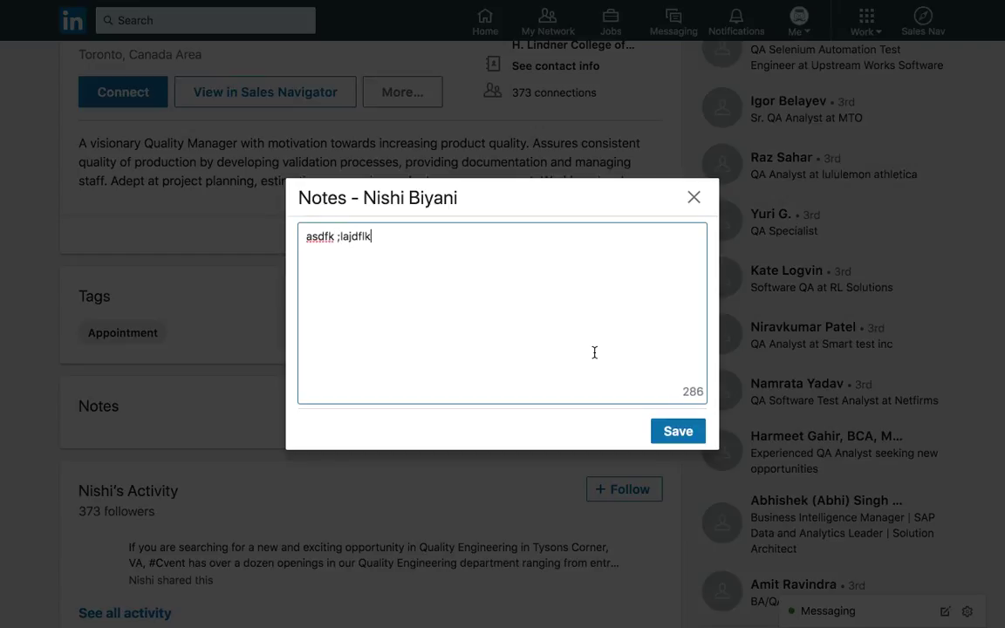
text(j afk; a;d adf;jkadf)
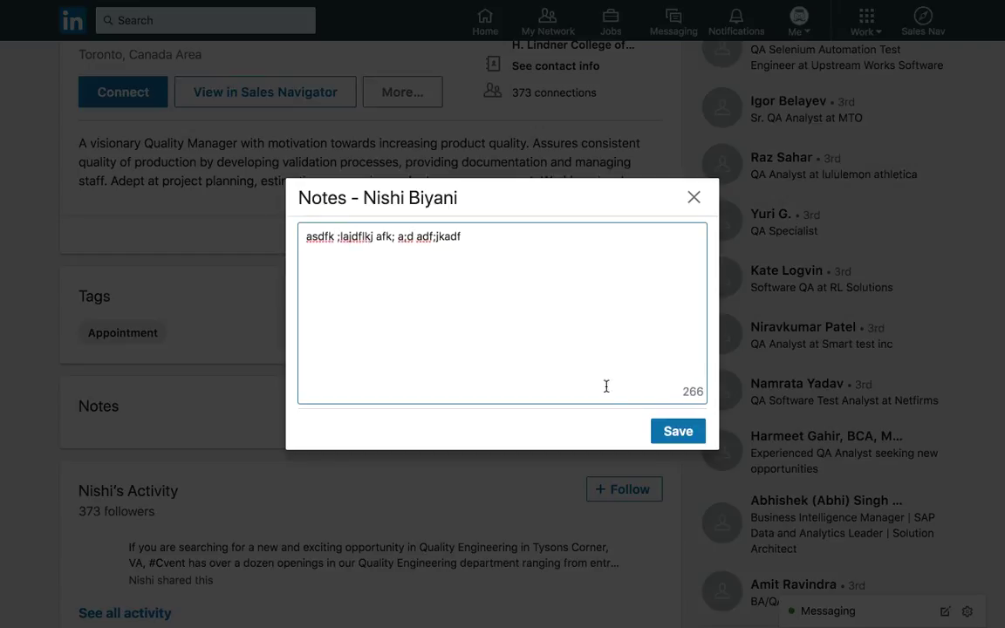
click(677, 431)
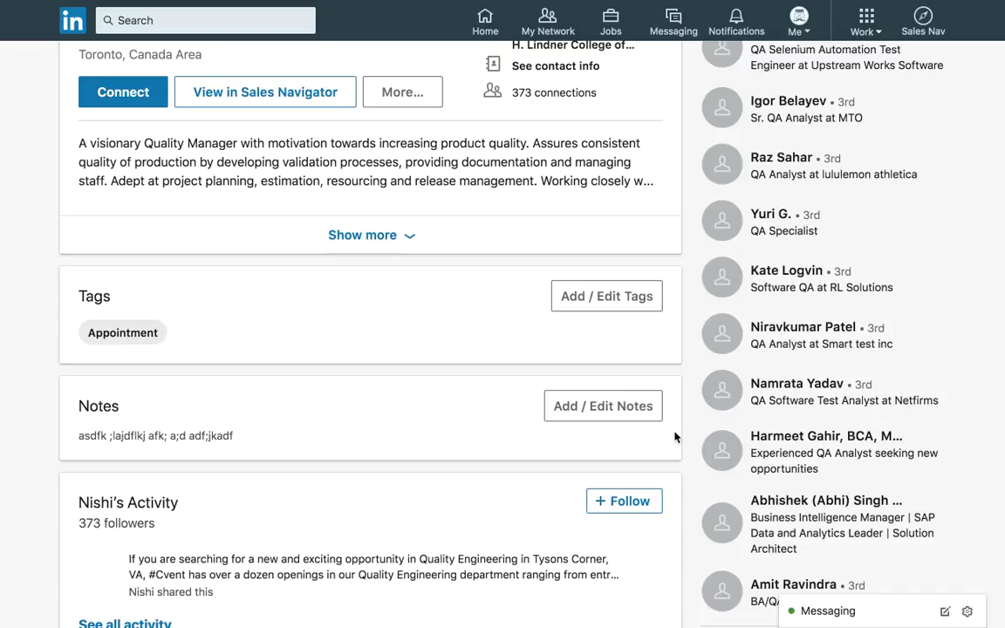
scroll(676, 441, up, 5)
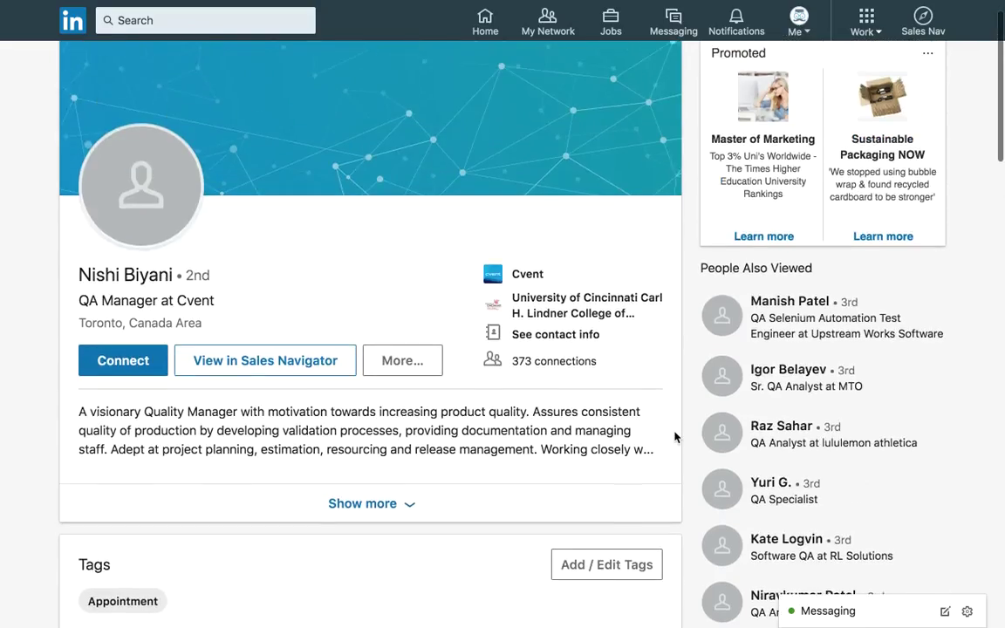
In Leonard CRM, show the Follow Up Messages list under Templates
click(271, 35)
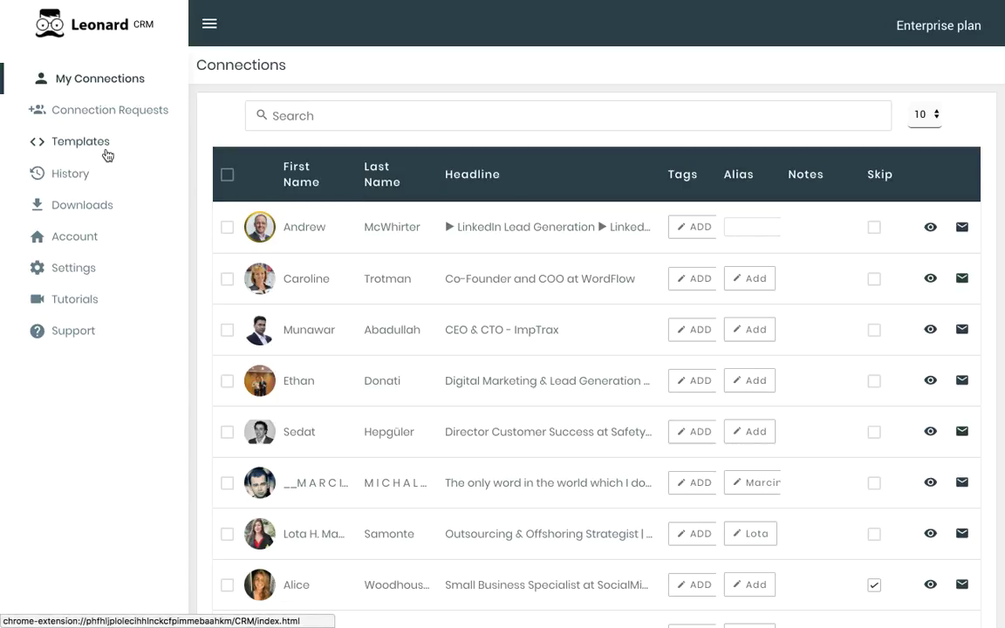
click(105, 151)
click(117, 211)
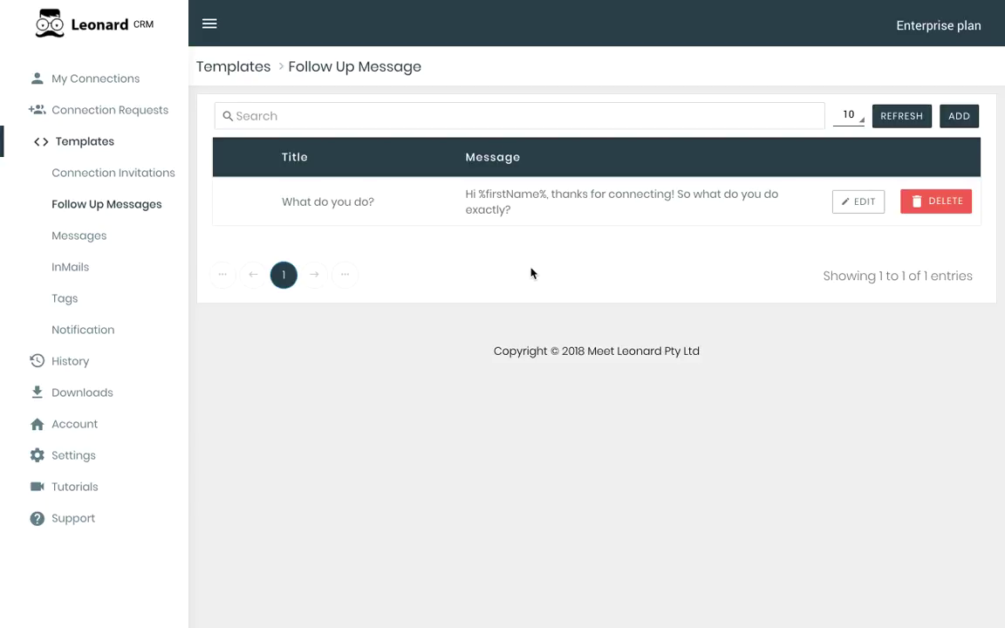
click(963, 120)
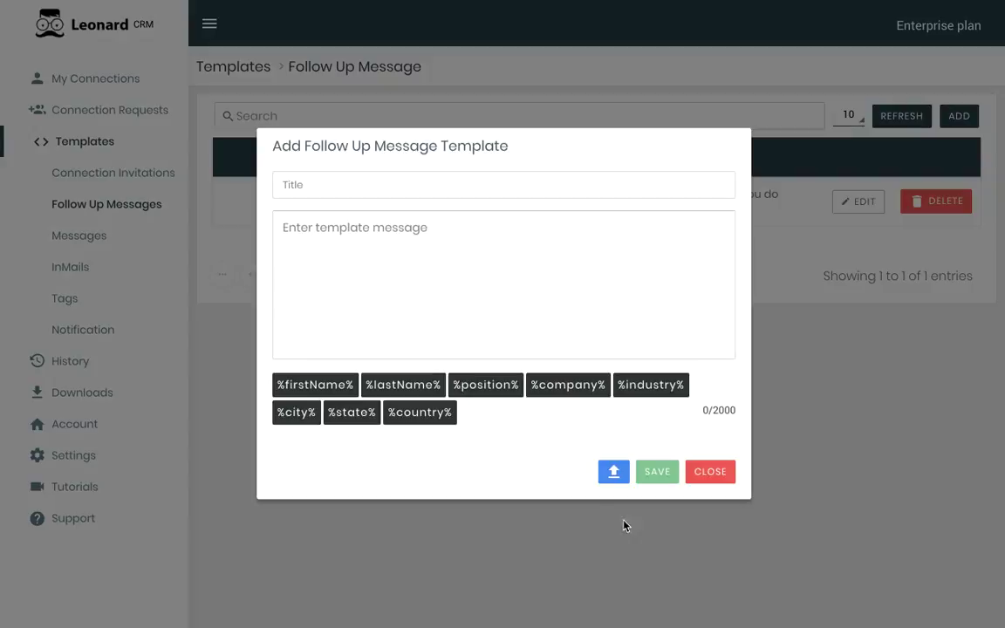
click(613, 475)
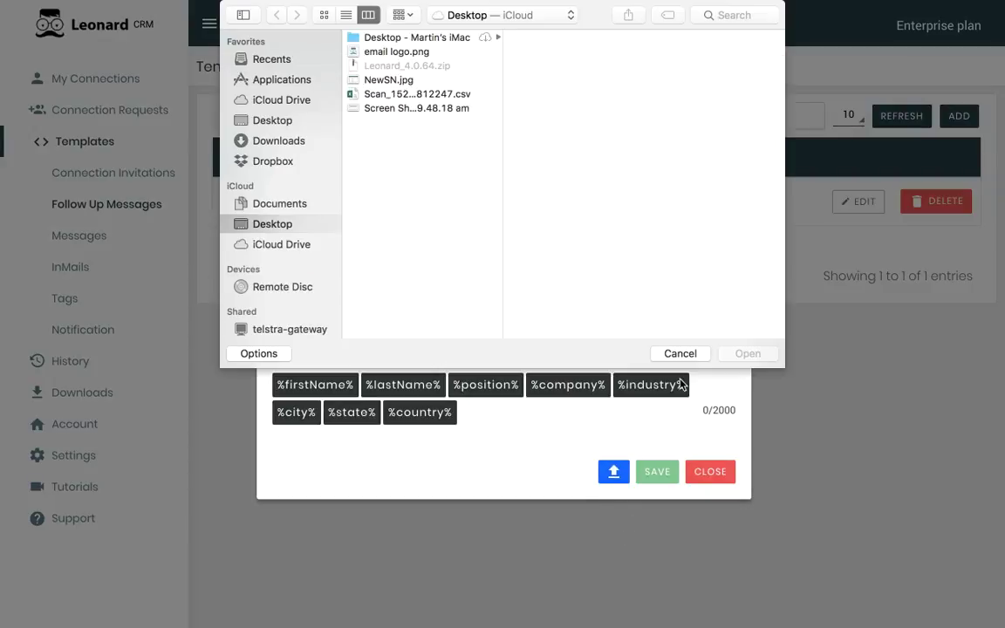
click(687, 356)
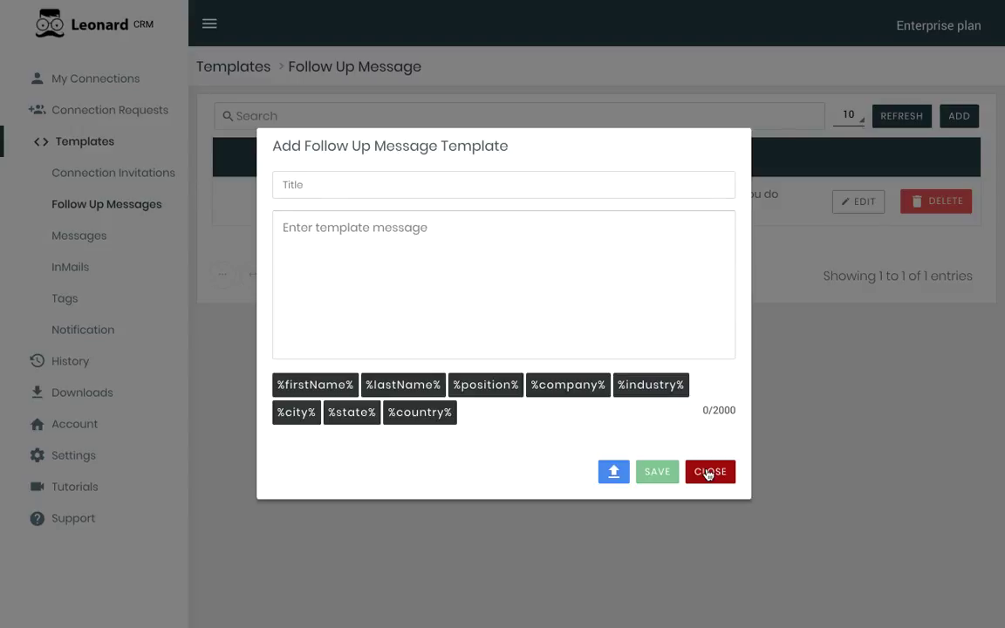
click(708, 472)
mouse_move(185, 4)
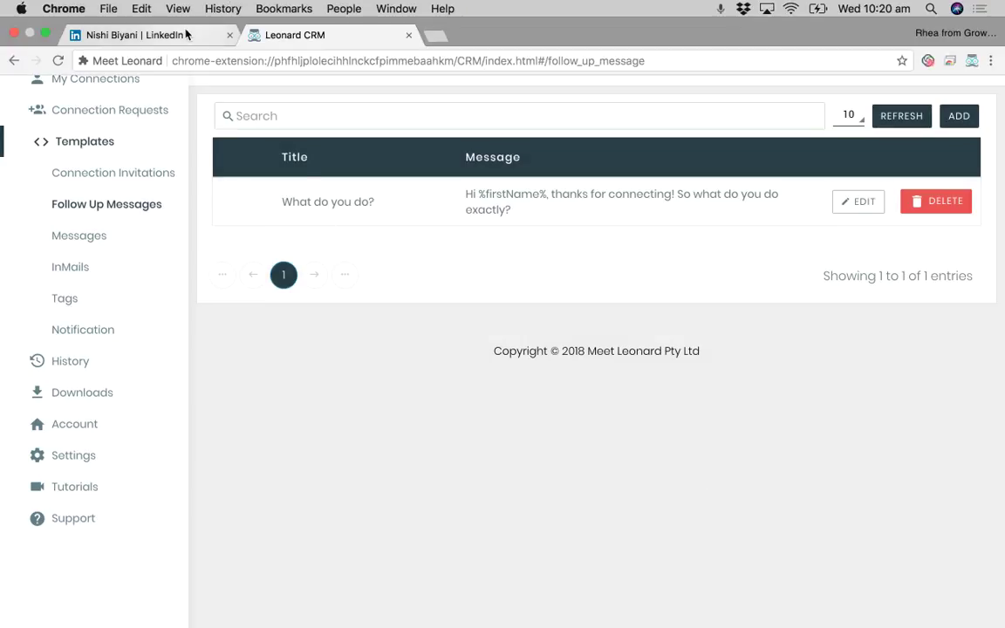
Run a LinkedIn people search filtered to 1st-degree connections
click(189, 34)
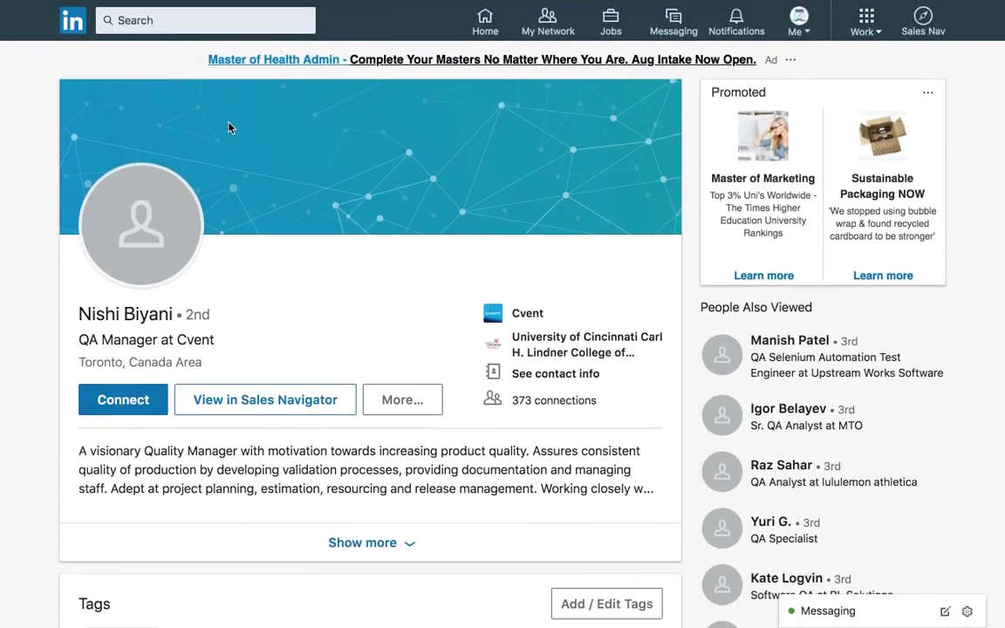
click(302, 23)
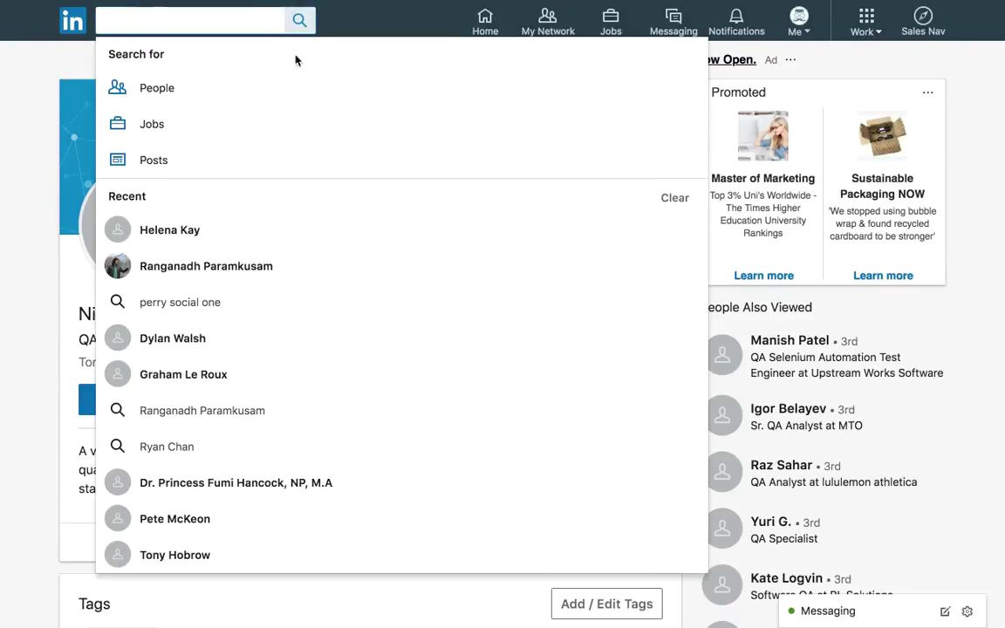
click(270, 96)
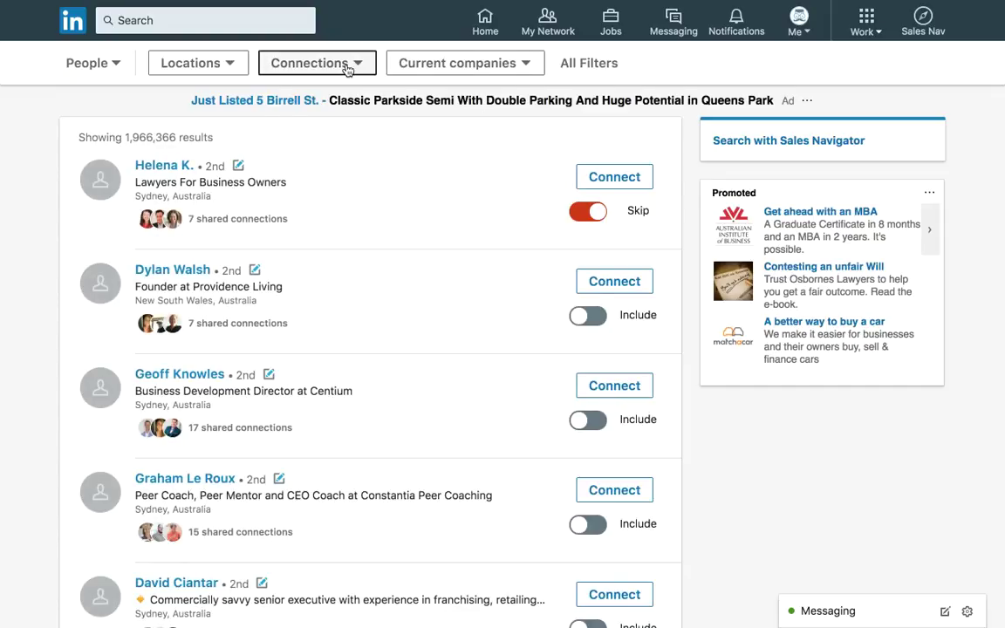
click(349, 65)
click(278, 106)
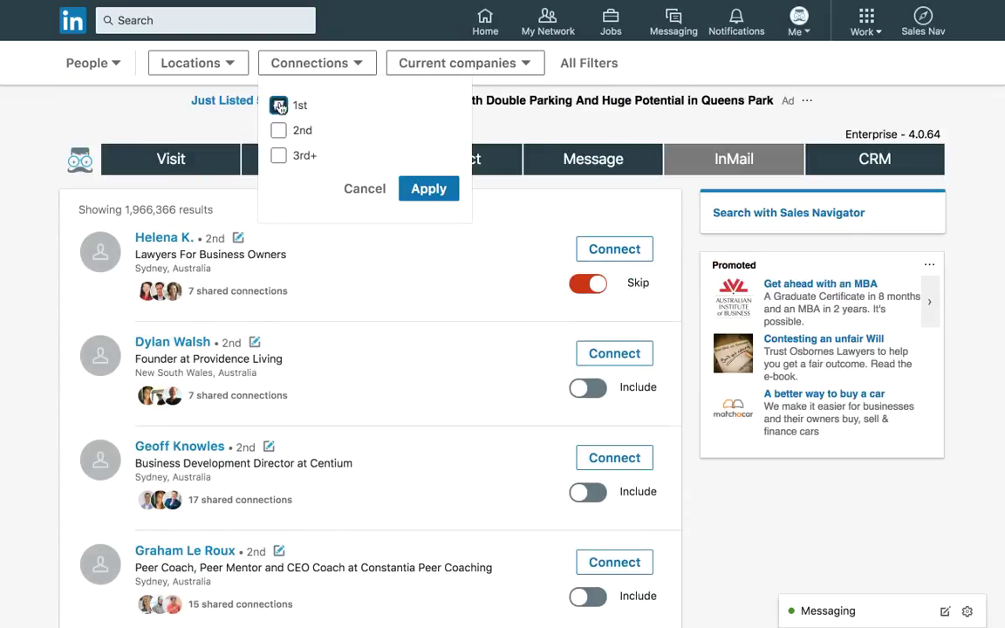
click(415, 188)
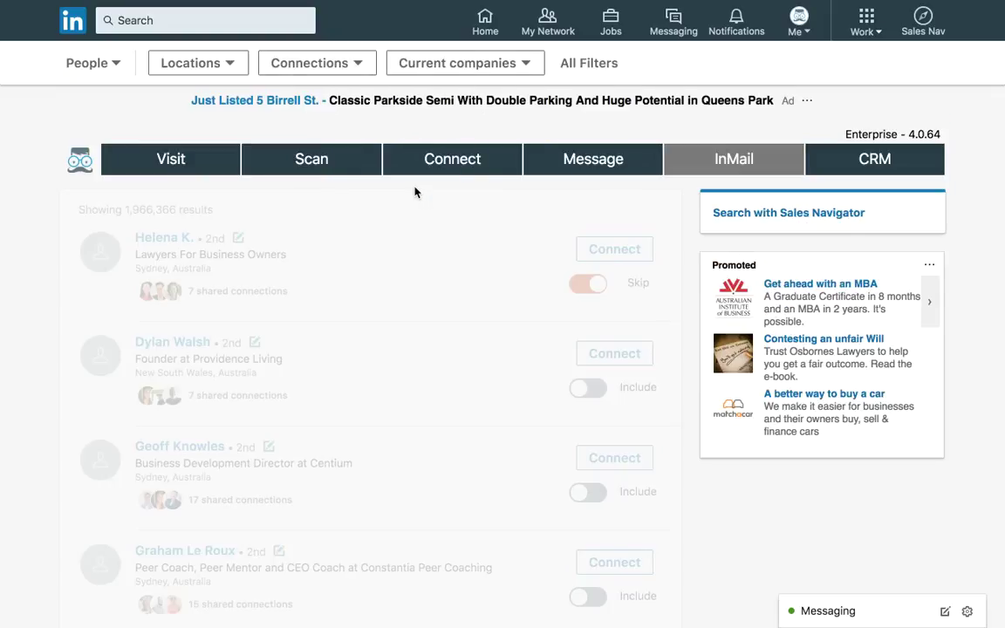
Have Leonard scan the first 5 profiles of the results and acknowledge completion
click(342, 175)
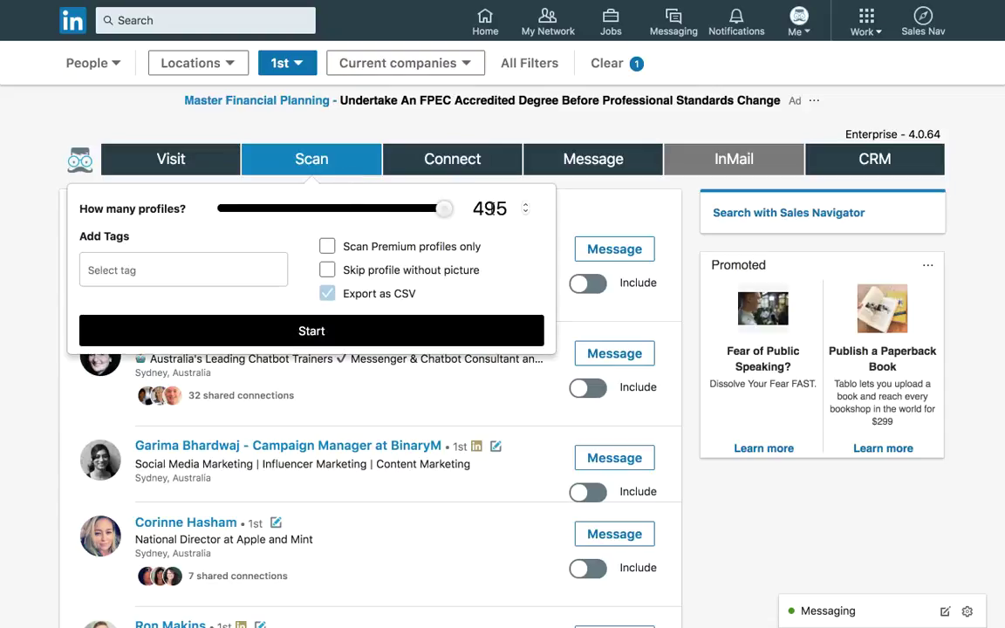
double_click(489, 209)
text(5)
click(375, 332)
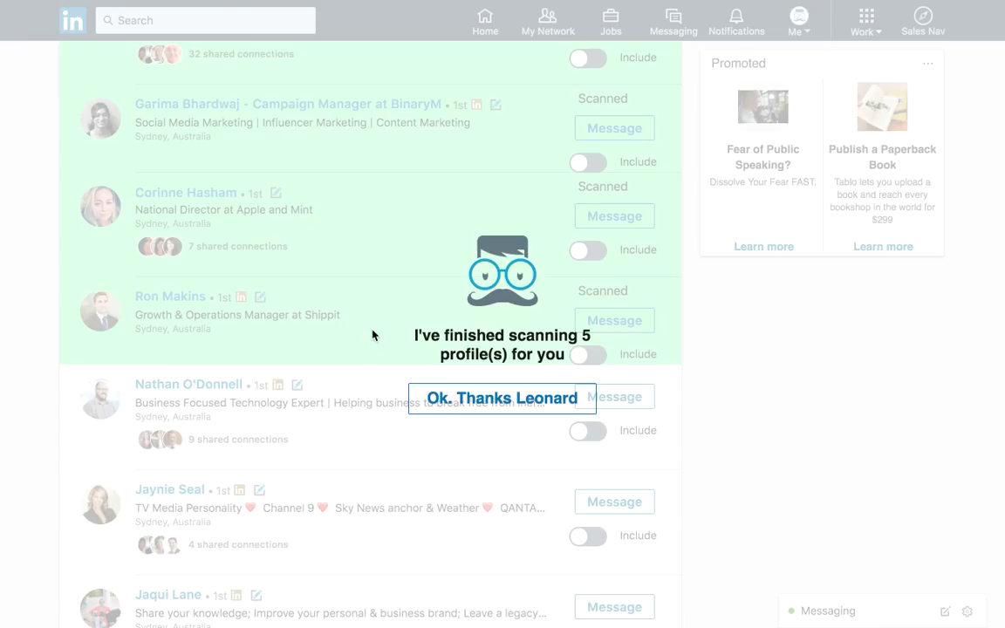
click(473, 404)
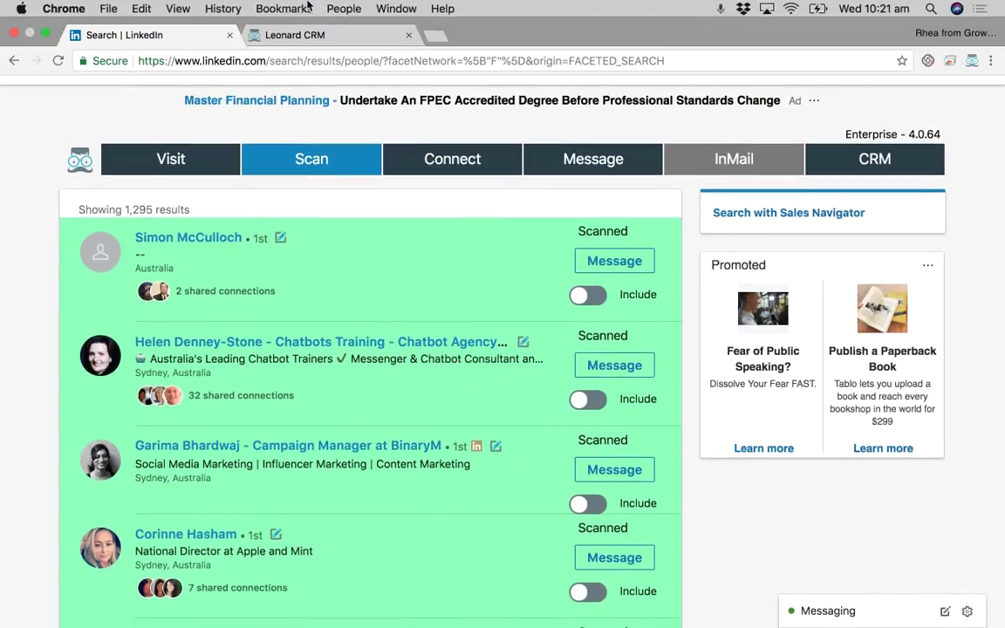
Download the latest scan from Leonard CRM's Downloads as Scan_1528849285407.csv and open it in Excel
click(298, 33)
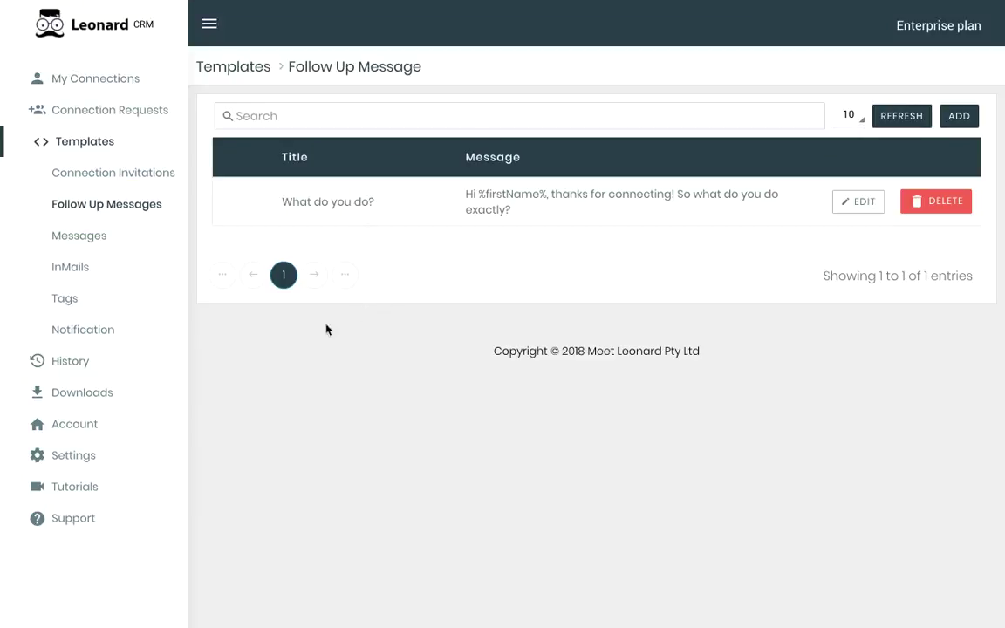
click(87, 400)
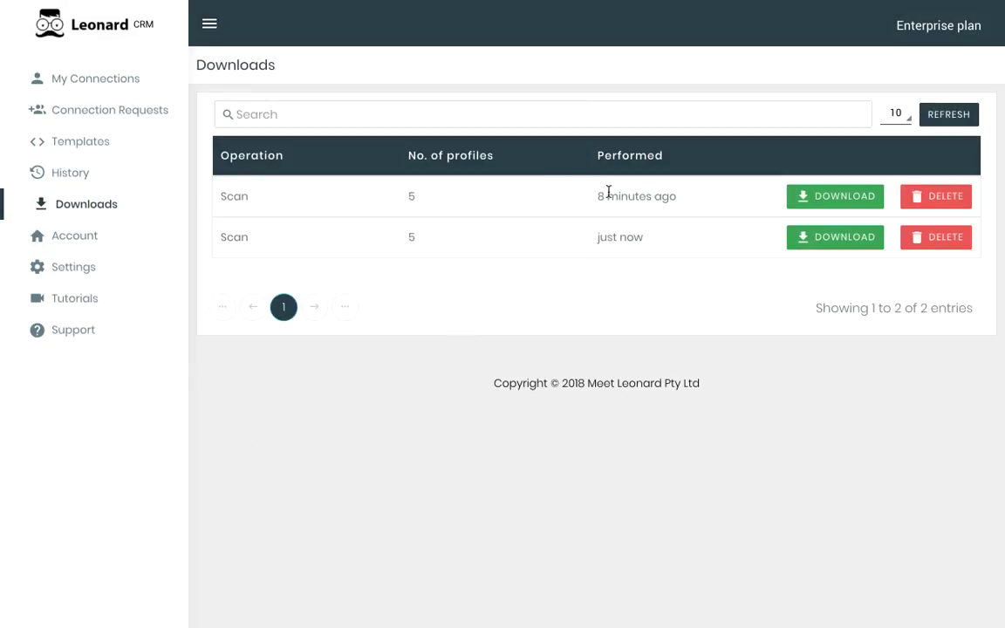
click(844, 238)
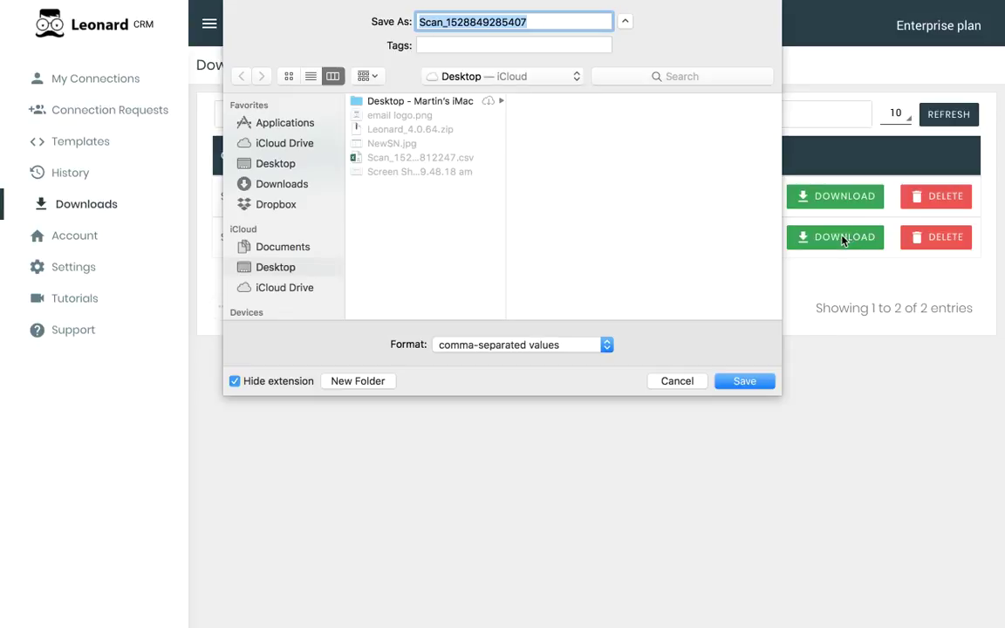
click(740, 381)
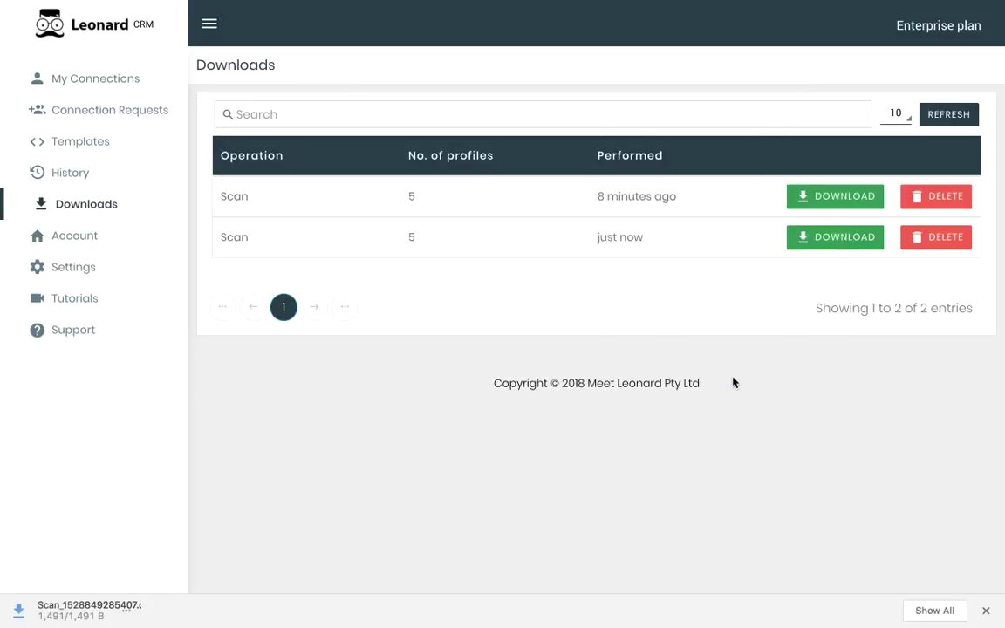
mouse_move(122, 609)
mouse_down()
mouse_move(159, 599)
mouse_move(113, 615)
mouse_up()
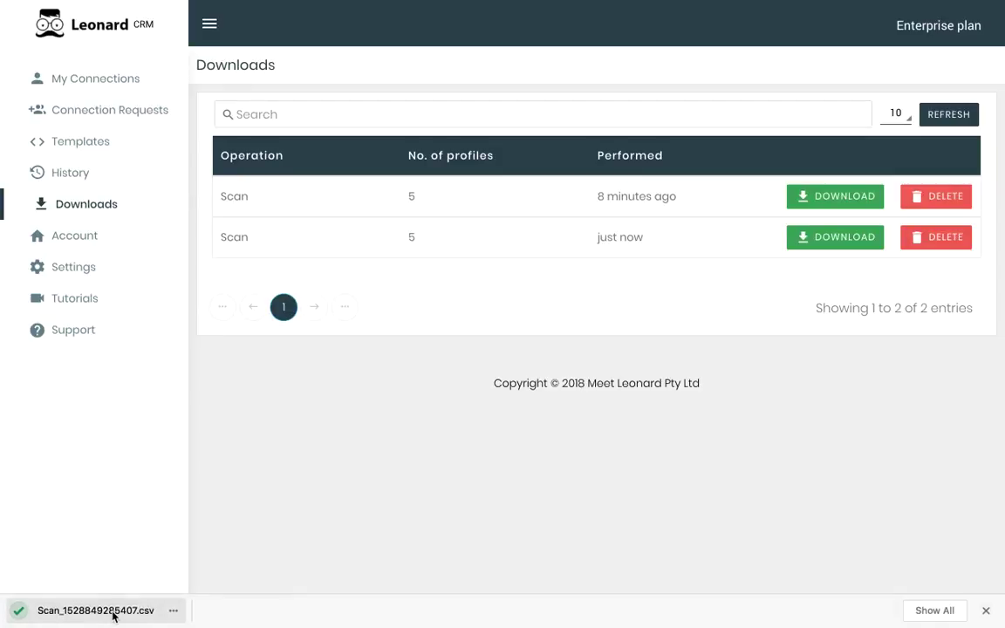
click(114, 616)
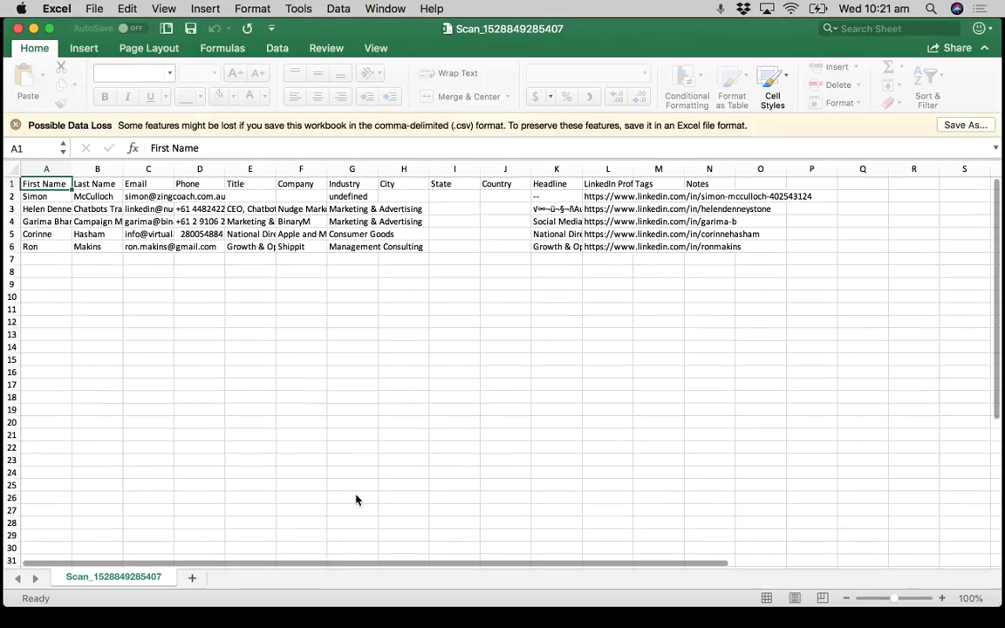
Autofit every column of the scan sheet to its contents
click(8, 169)
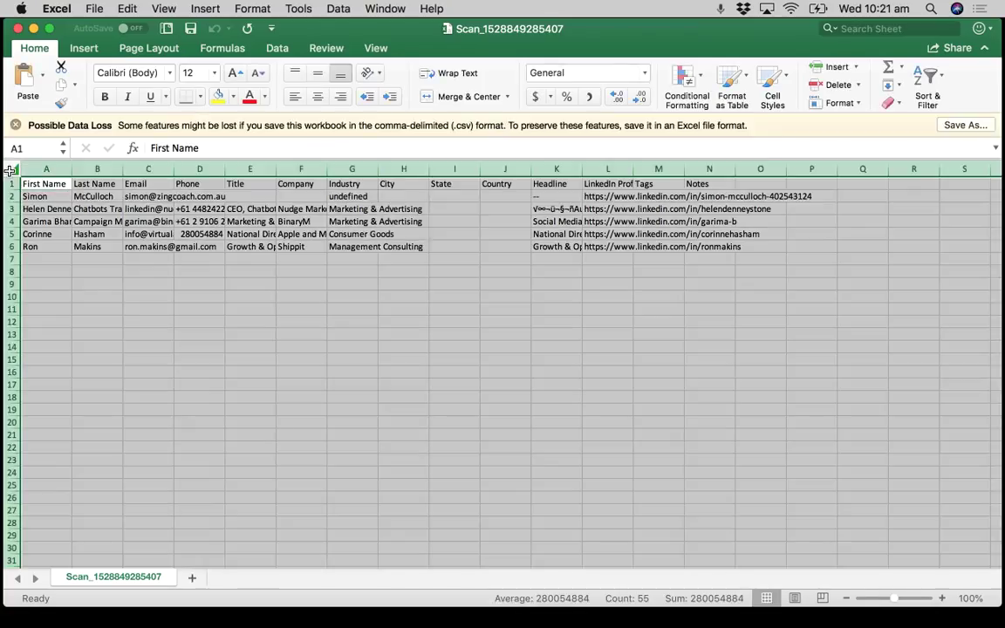
double_click(70, 168)
key(super+s)
Check the empty Tags and Notes columns, then close the CSV without saving
scroll(314, 243, right, 3)
scroll(314, 243, right, 3)
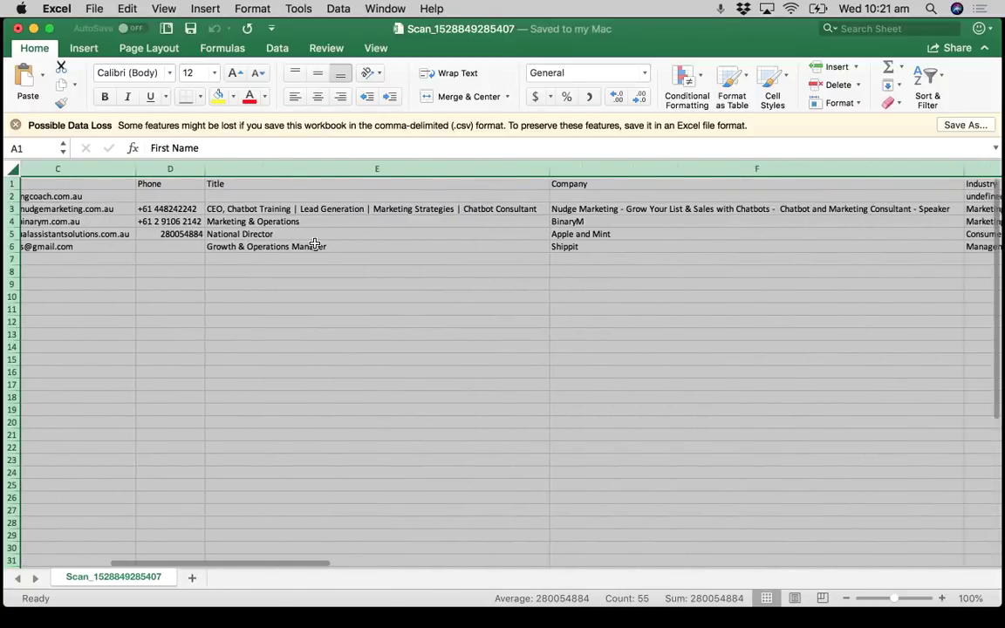
scroll(314, 243, right, 5)
scroll(314, 243, right, 5)
scroll(314, 243, right, 5)
scroll(314, 243, right, 3)
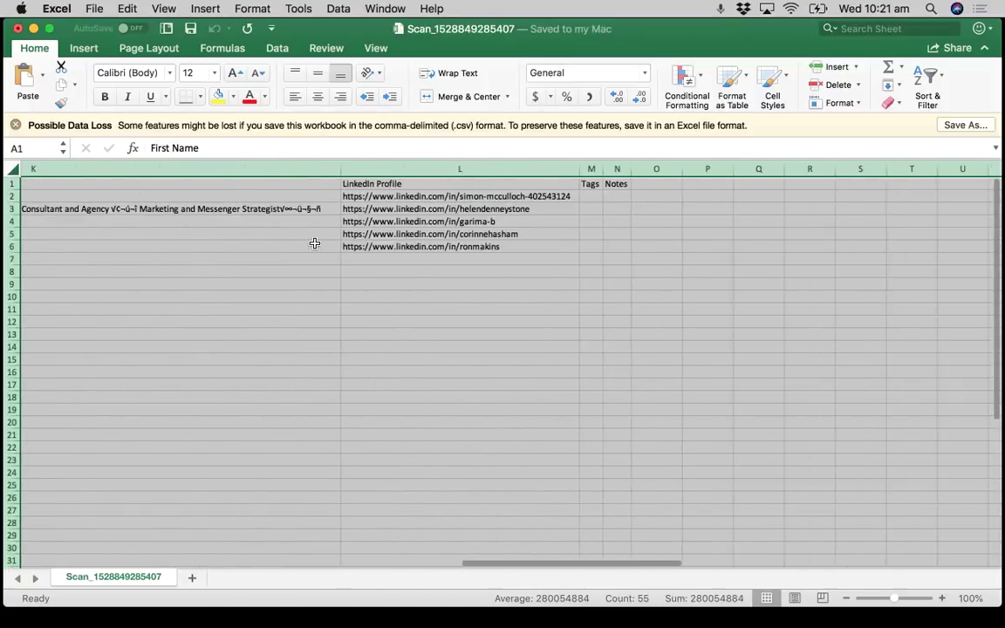
click(592, 213)
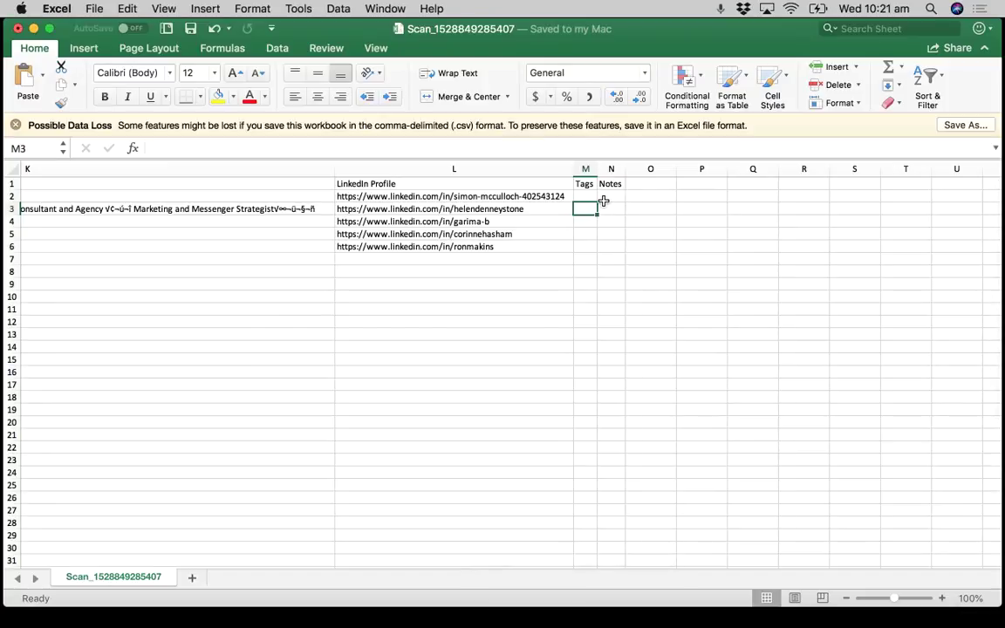
click(16, 29)
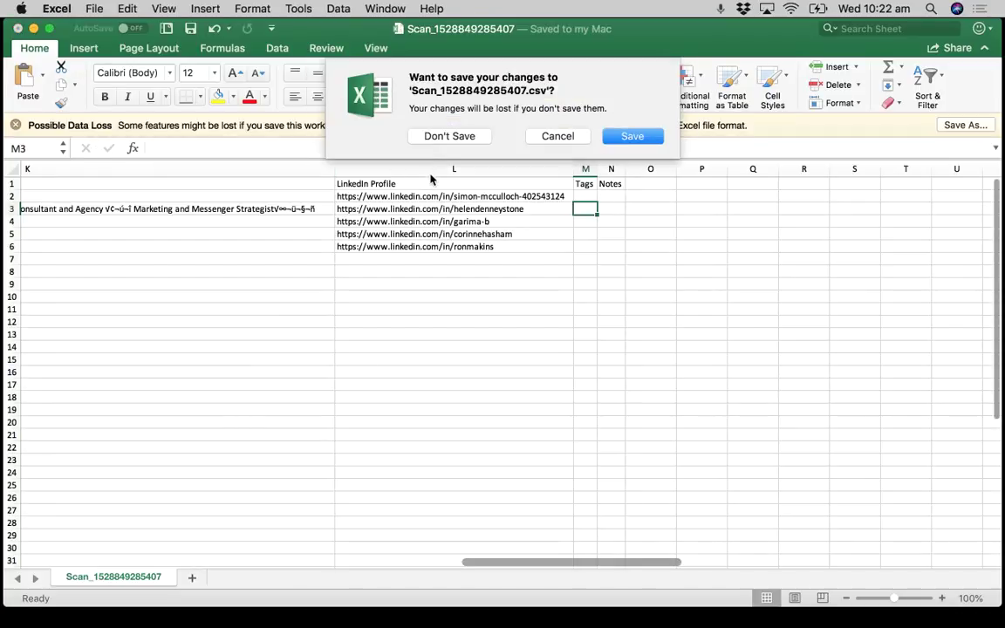
click(443, 135)
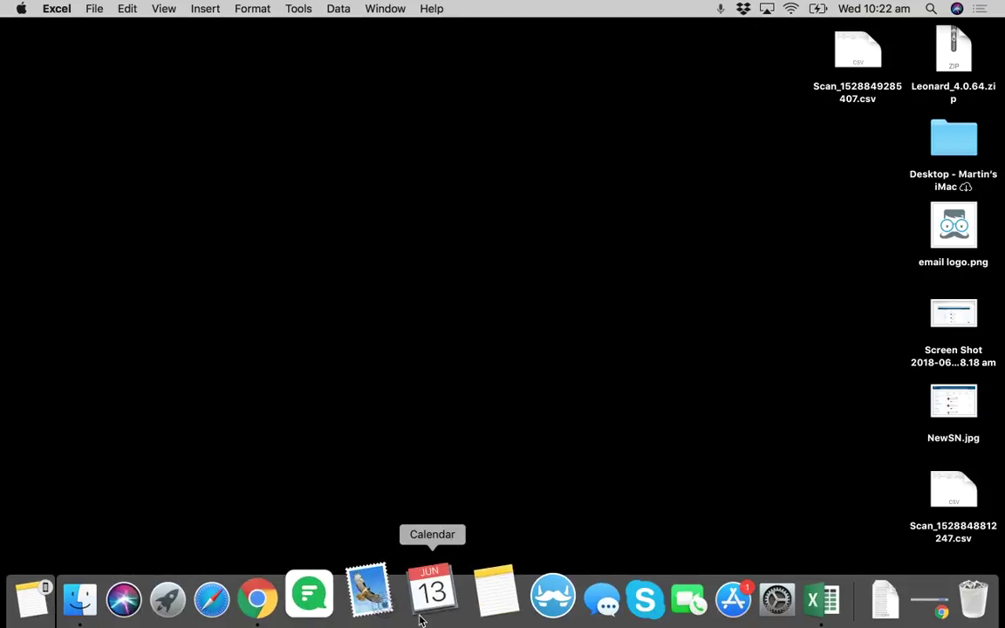
Bring Chrome back, switch to the LinkedIn tab and go to the home feed
click(288, 603)
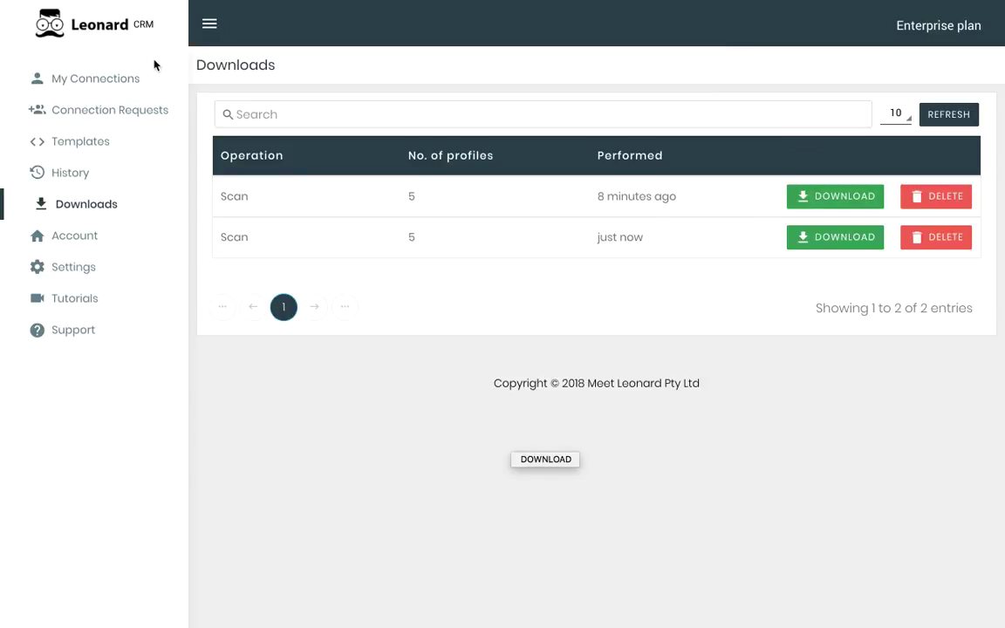
mouse_move(348, 2)
click(97, 35)
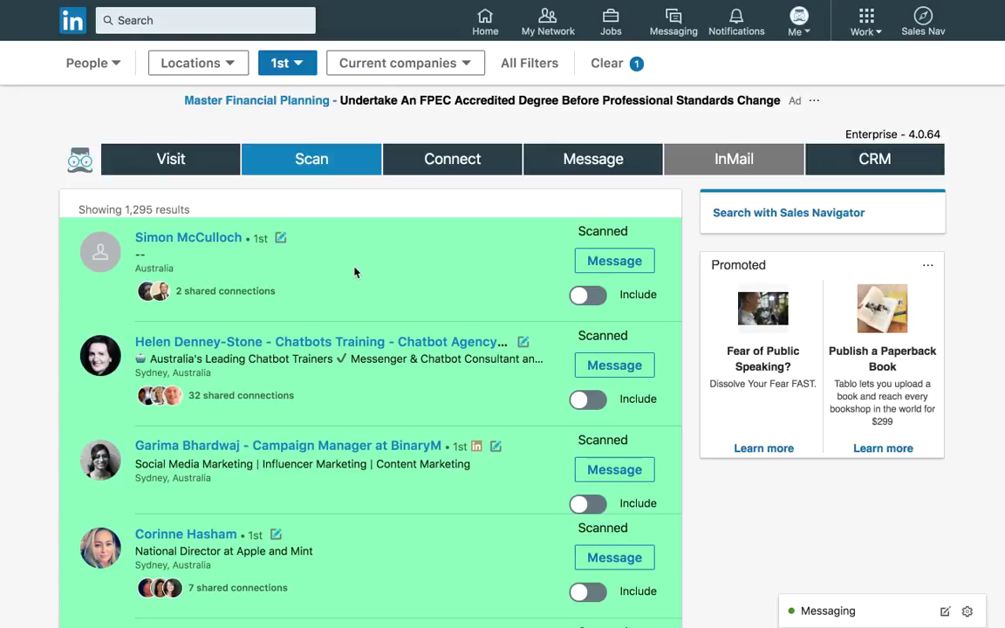
click(77, 25)
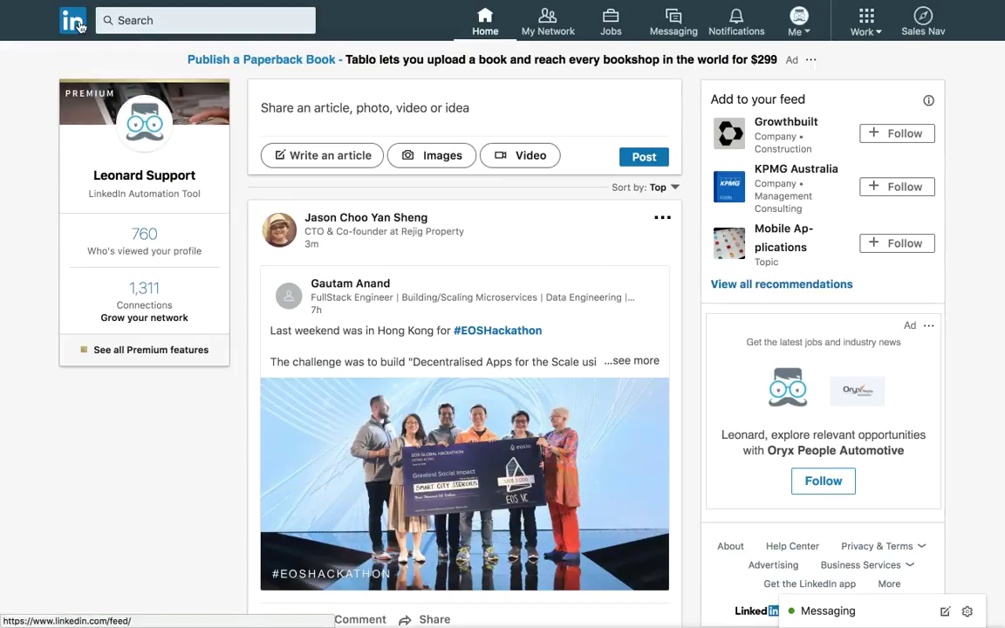